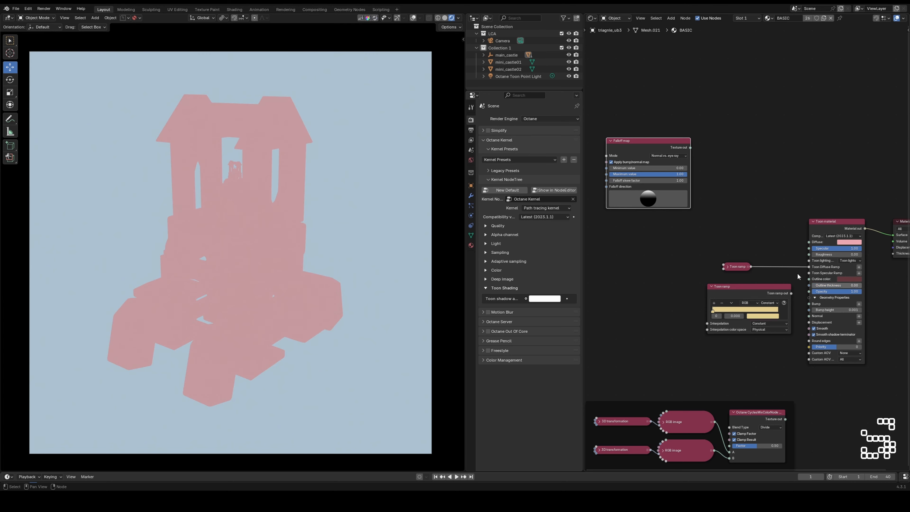
Add a Gradient map node beside the Falloff map and set its interpolation type to Constant
middle_click_drag(625, 235, 620, 235)
left_click(627, 243)
key("shift+a")
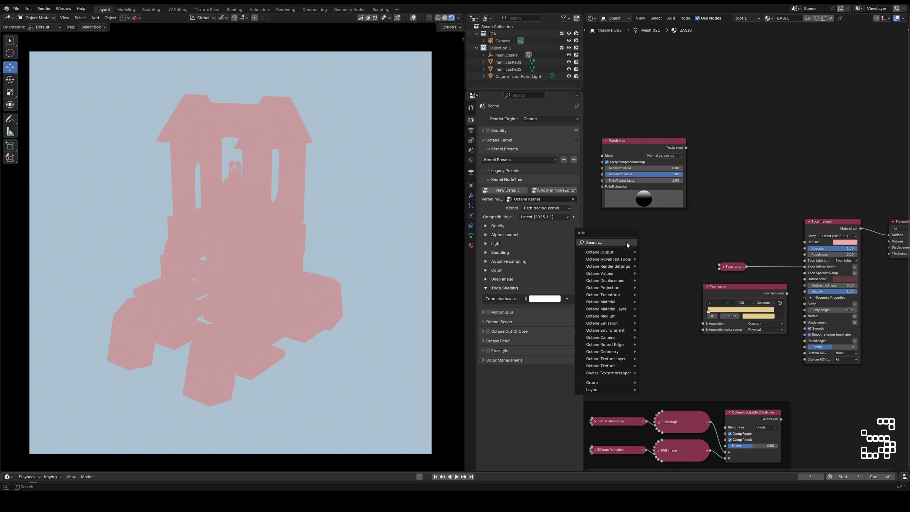
mouse_move(624, 267)
left_click(663, 263)
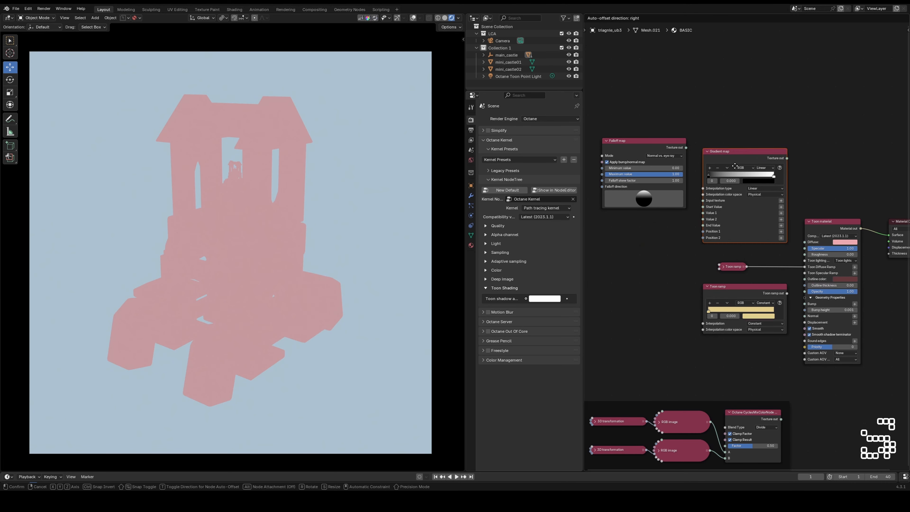
left_click(737, 145)
left_click(758, 174)
left_click(757, 179)
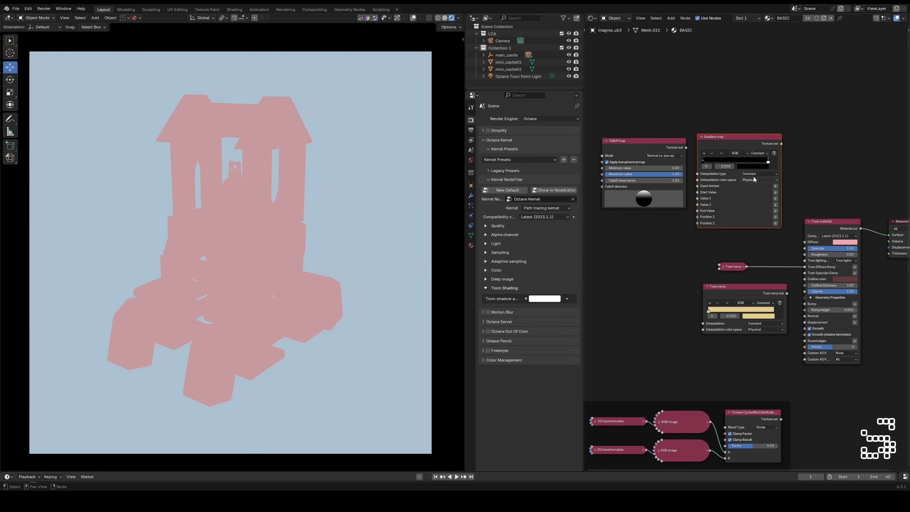
Wire the Falloff map through the Gradient map into the Toon material's Diffuse, and reverse the stops with black at about 0.843
left_click_drag(781, 144, 804, 242)
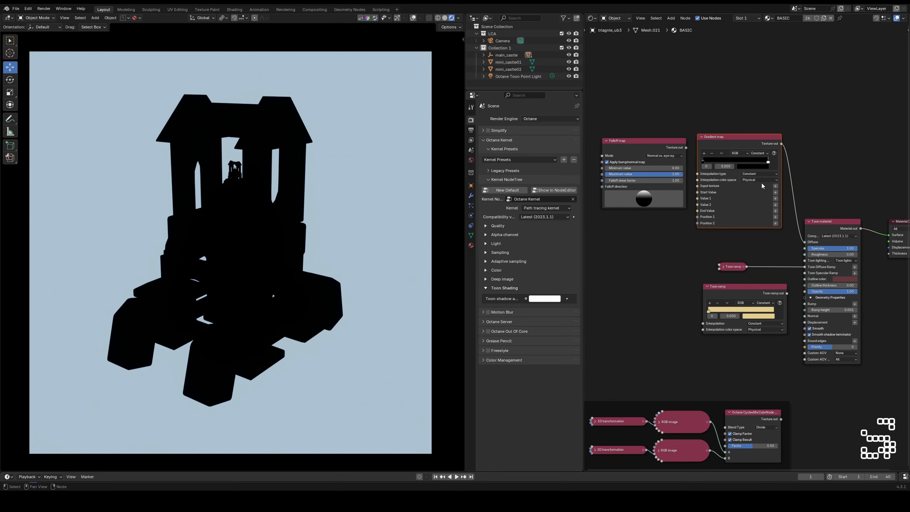
left_click_drag(685, 148, 694, 188)
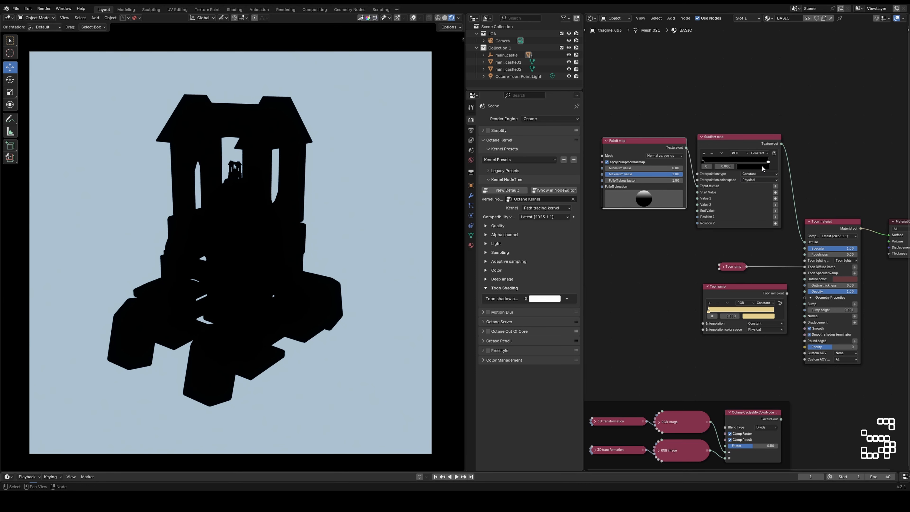
left_click_drag(767, 162, 688, 164)
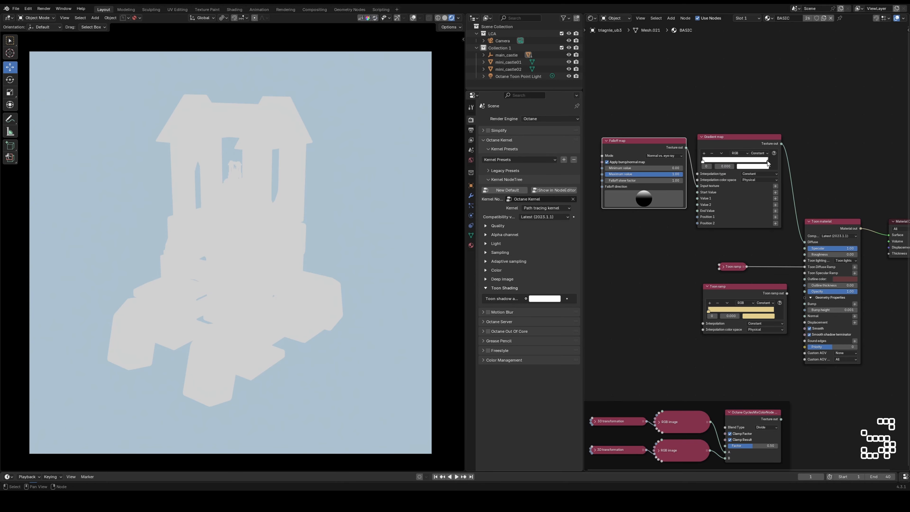
mouse_move(767, 161)
left_mouse_down()
mouse_move(744, 163)
mouse_move(757, 164)
left_mouse_up()
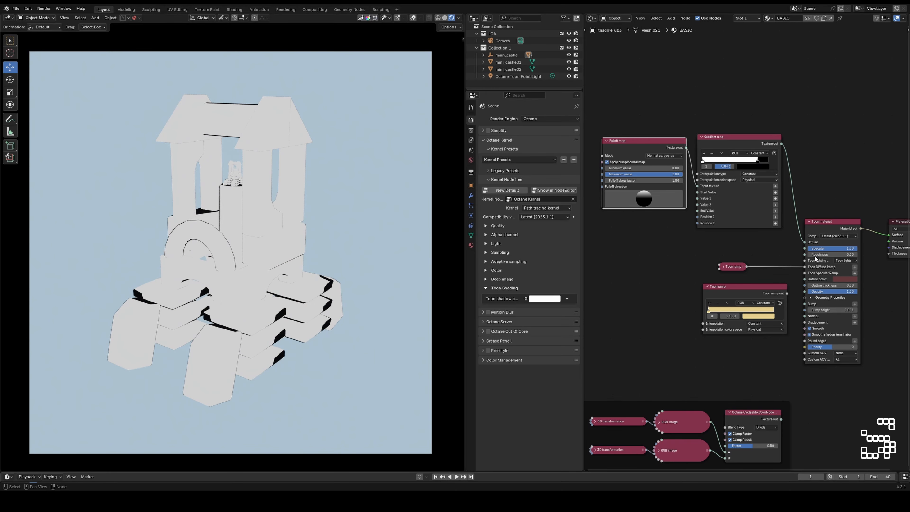
Disconnect the Gradient map from the Toon material's Diffuse to compare against the flat colour, and reconnect it
left_click_drag(804, 242, 789, 259)
left_click_drag(833, 286, 799, 286)
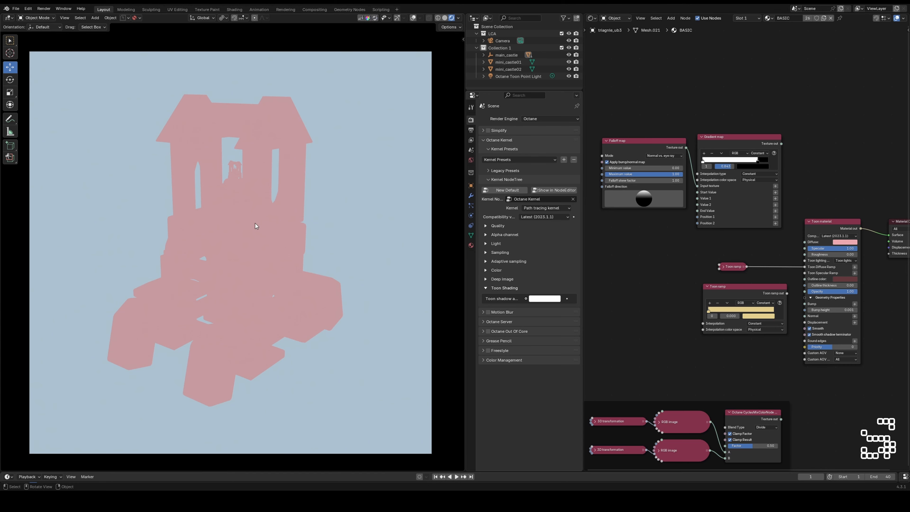
mouse_move(255, 224)
middle_mouse_down()
mouse_move(270, 225)
mouse_move(262, 230)
mouse_move(263, 219)
middle_mouse_up()
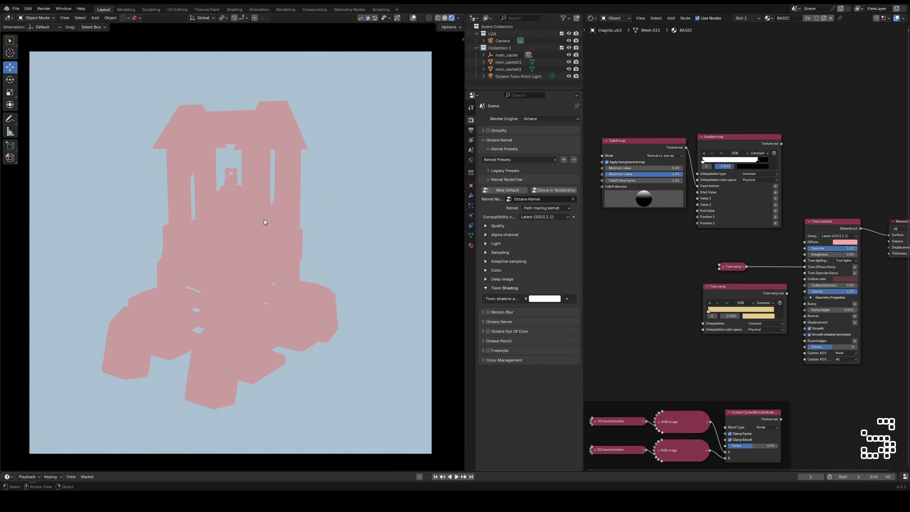
mouse_move(781, 144)
left_mouse_down()
mouse_move(795, 213)
mouse_move(790, 243)
mouse_move(798, 241)
left_mouse_up()
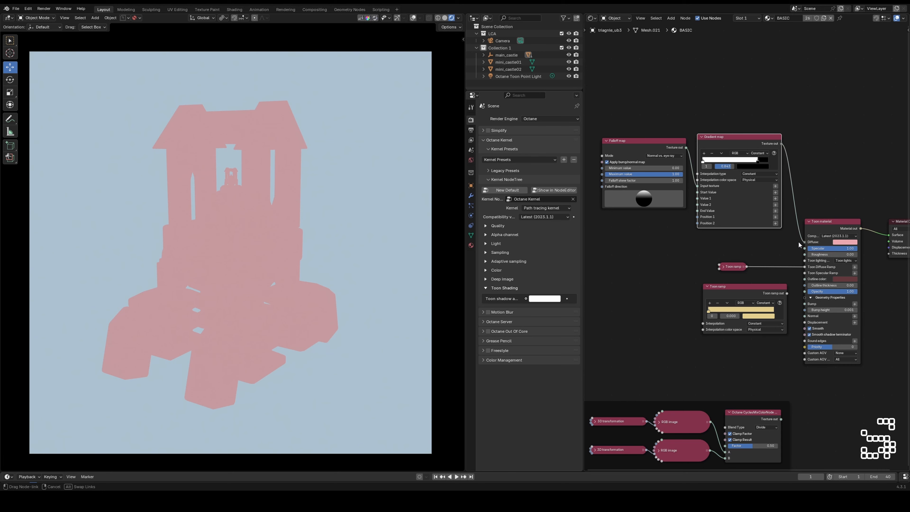
middle_click_drag(297, 239, 298, 252)
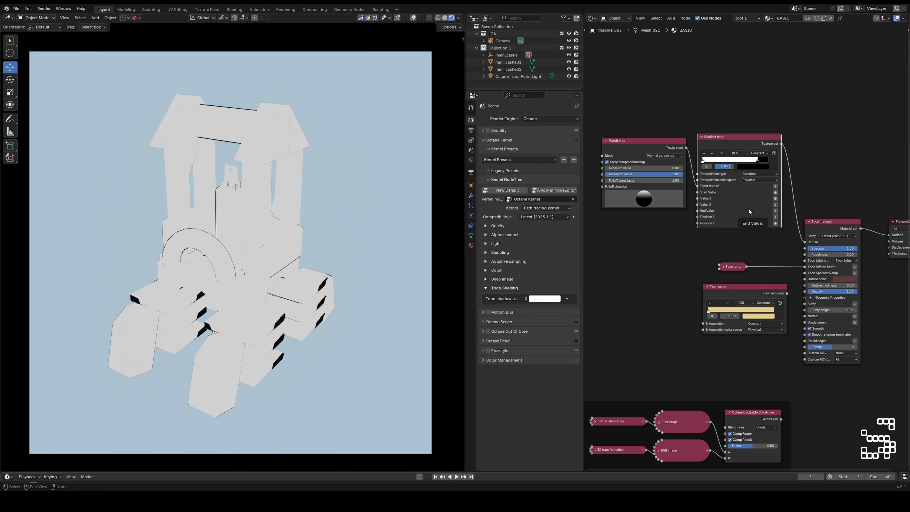
Flip the Gradient map's ramp and reposition its stops, with black at the start and white at about 0.3
left_click(721, 153)
left_click(723, 160)
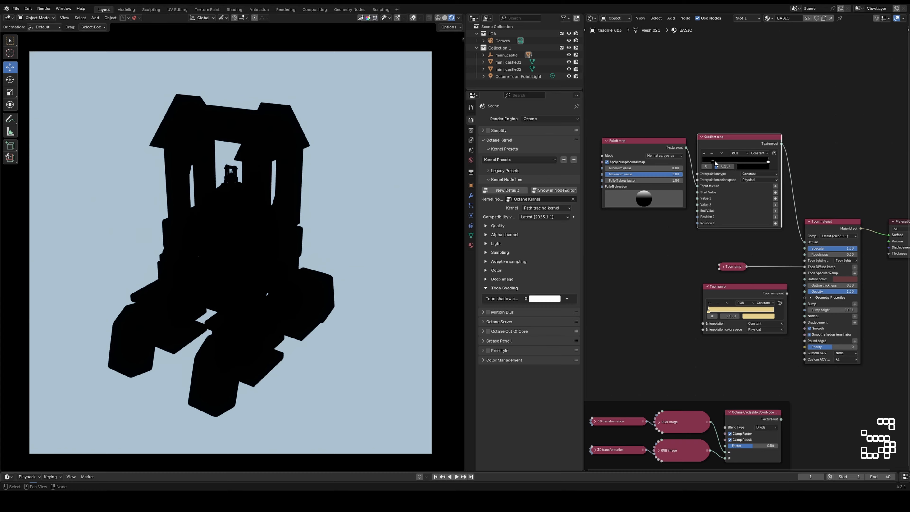
left_click_drag(714, 162, 702, 164)
left_click_drag(768, 161, 720, 166)
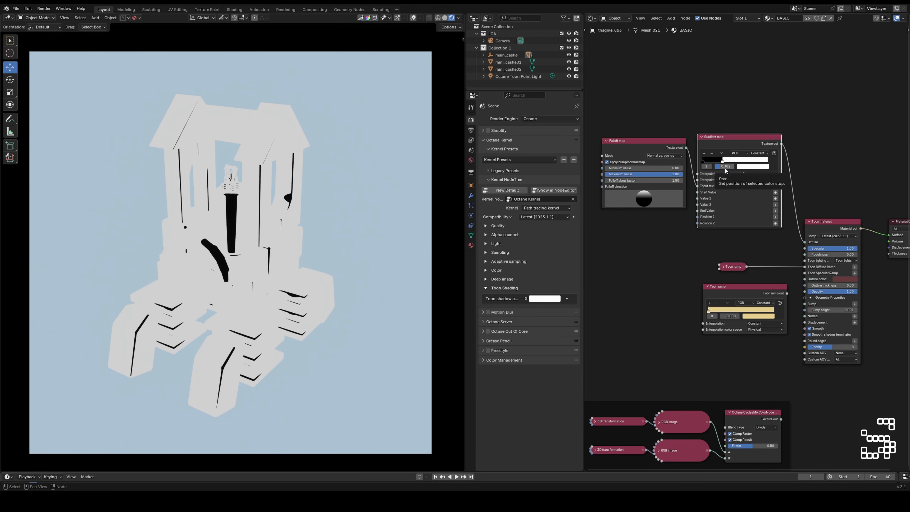
middle_click_drag(306, 232, 275, 242)
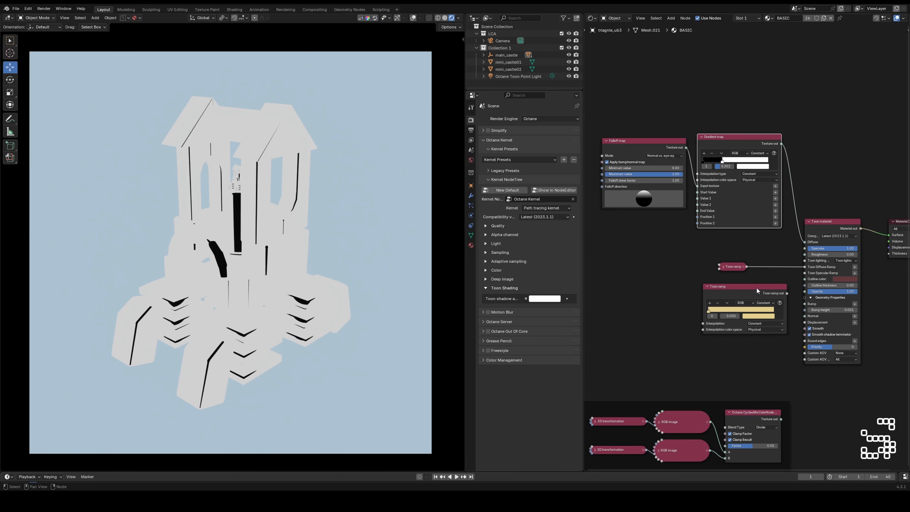
Set the Toon material's outline colour to black and try an outline thickness of 0.8
left_click(838, 278)
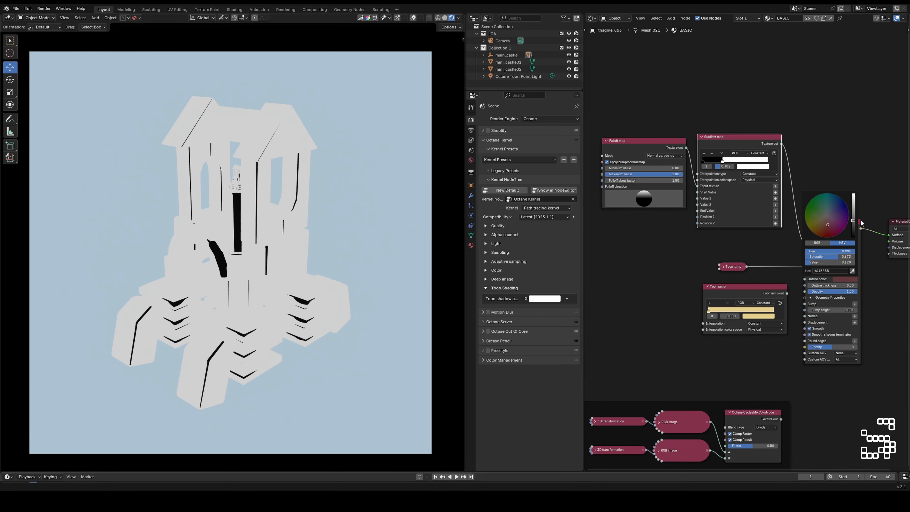
left_click_drag(853, 220, 854, 243)
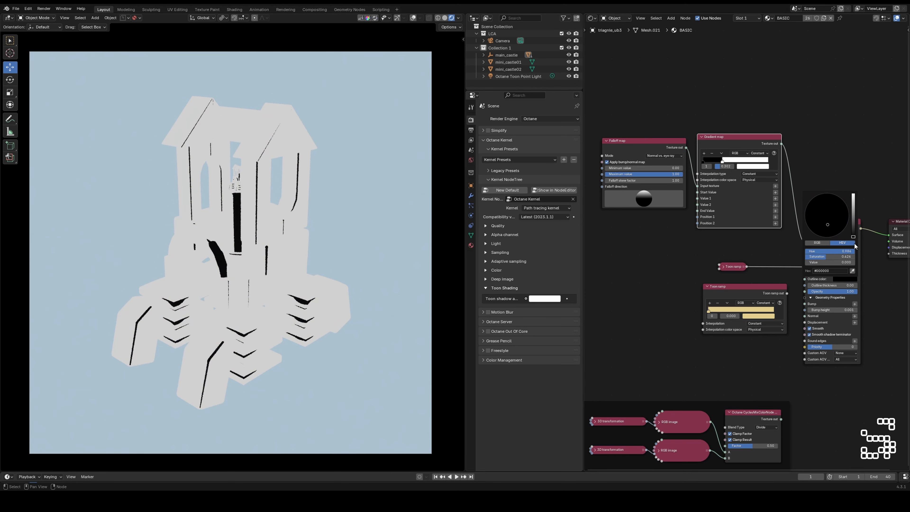
left_click_drag(820, 289, 827, 287)
left_click(816, 285)
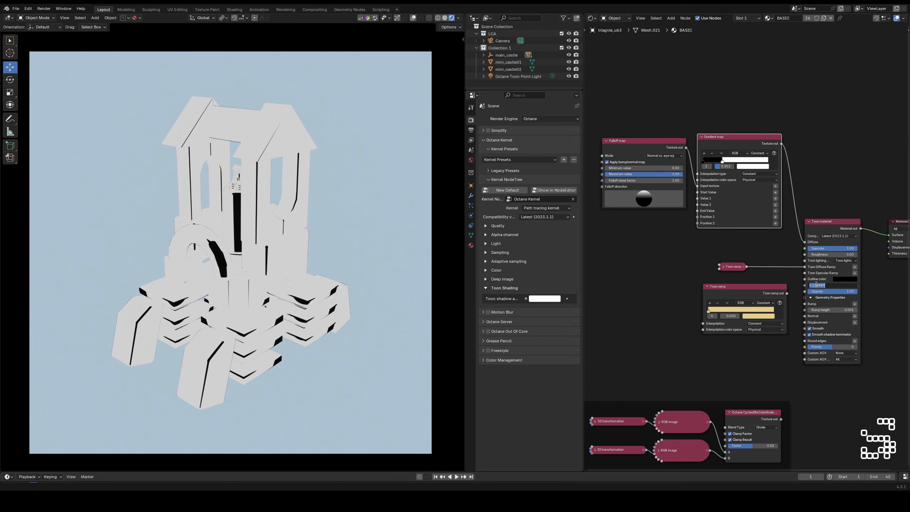
key("BackSpace")
type(".8")
key("Return")
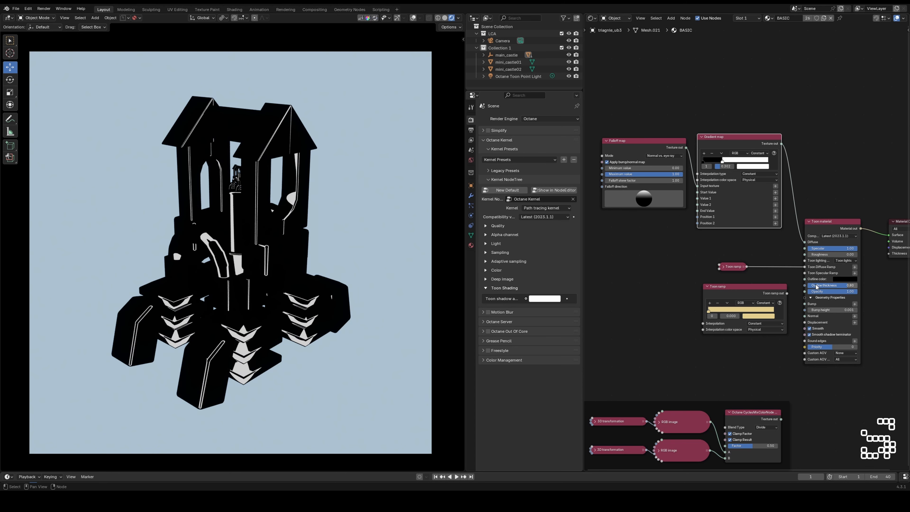
Reduce the Toon material's outline thickness to 0.08 and fine-tune it to about 0.34
left_click(818, 287)
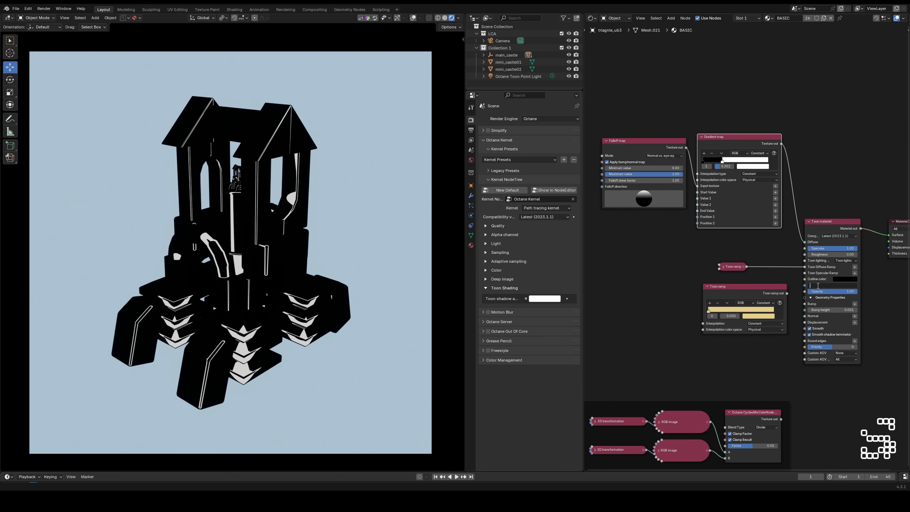
type(".08")
key("Return")
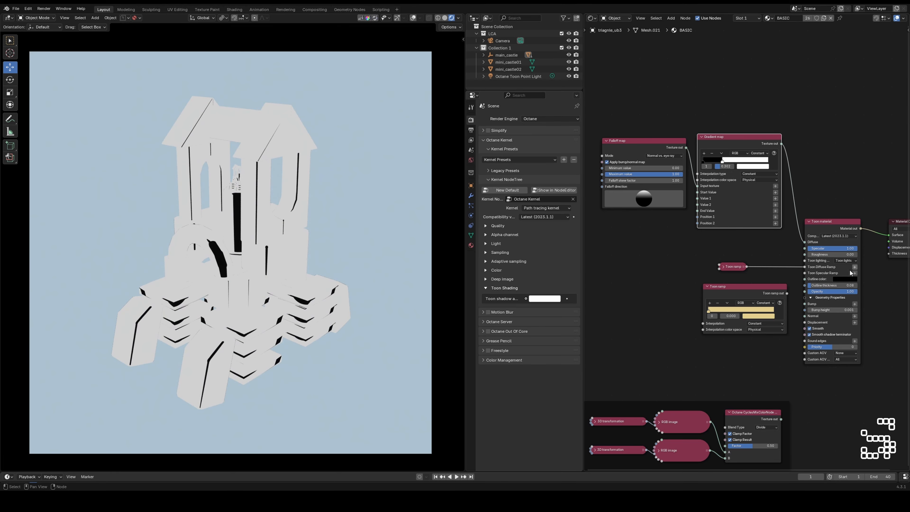
left_click_drag(831, 286, 844, 286)
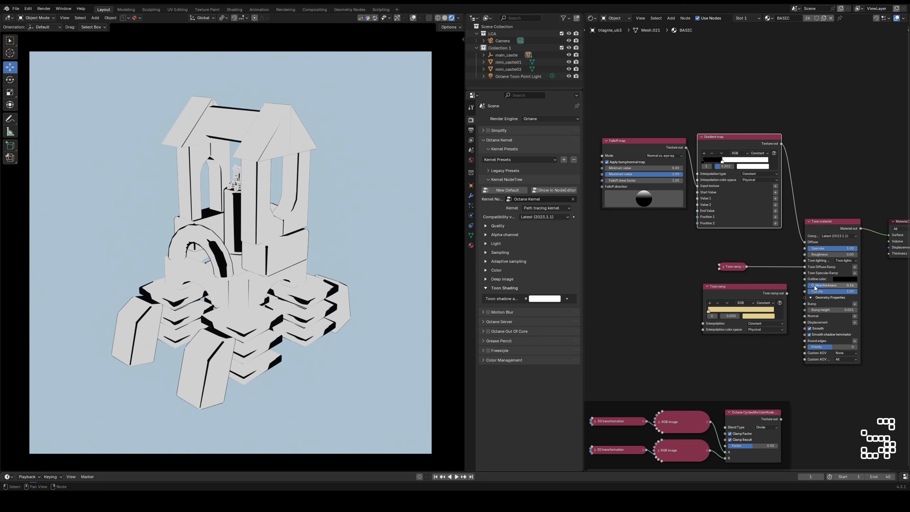
Raise the Toon material's roughness to about 0.67 and inspect the castle's shading from another angle
middle_click_drag(303, 227, 296, 226, "shift")
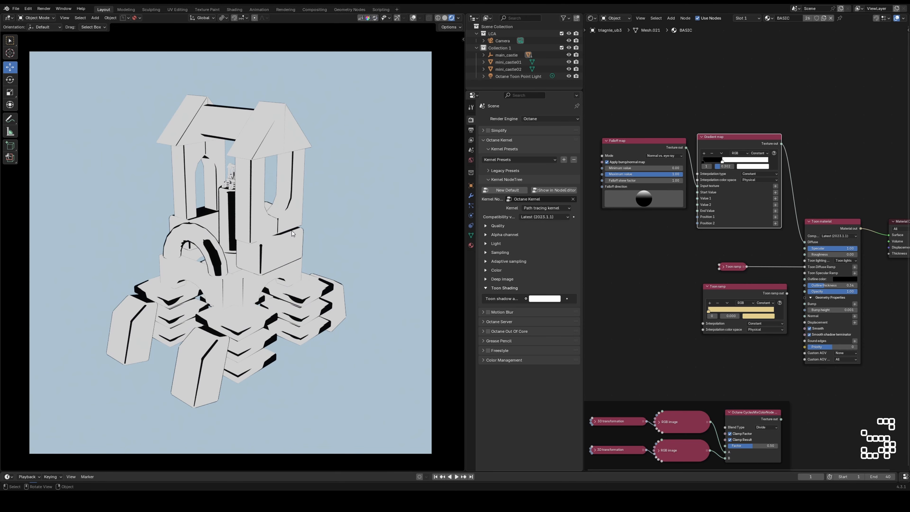
middle_click_drag(292, 230, 276, 201)
scroll(271, 226, "up", 3)
scroll(275, 217, "down", 3)
left_click_drag(820, 254, 845, 254)
middle_click_drag(243, 325, 231, 314)
scroll(231, 314, "up", 1)
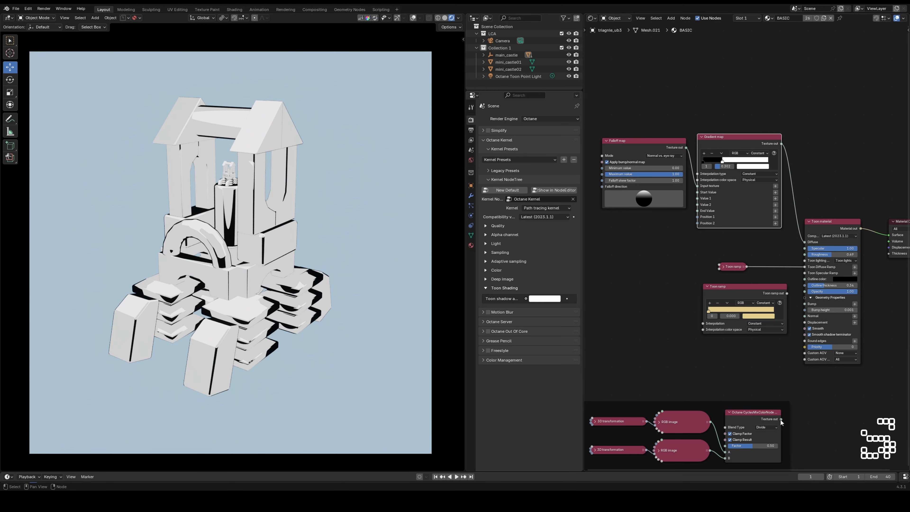
Connect the Divide mix colour node to the Toon material's Normal input and set its Factor to 0
left_click_drag(780, 419, 798, 317)
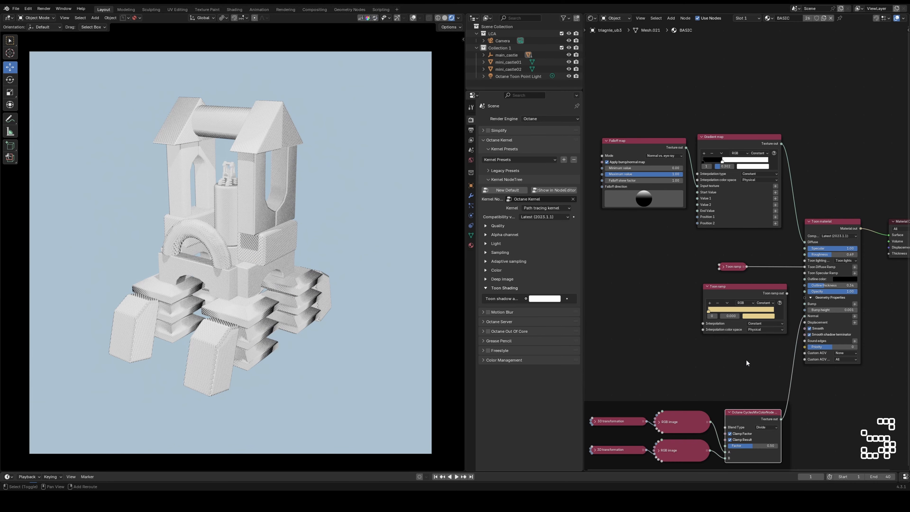
scroll(746, 362, "down", 5, "shift")
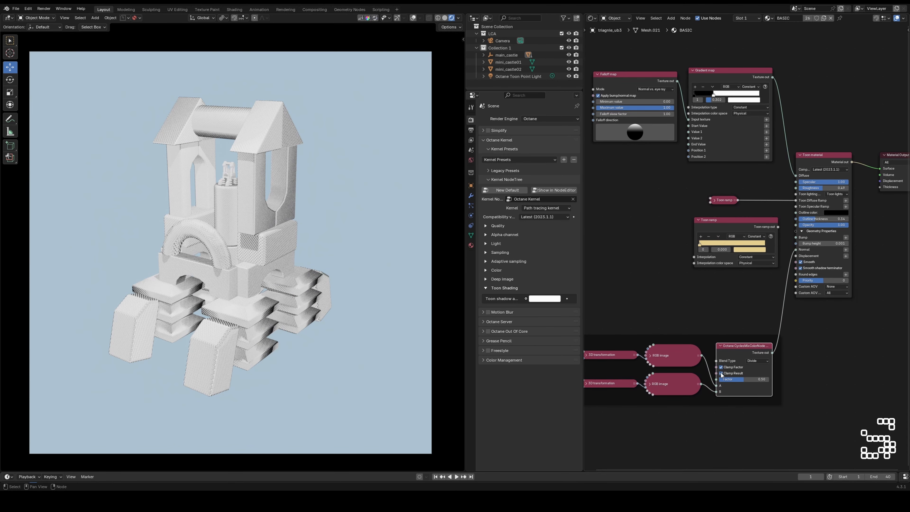
left_click_drag(752, 380, 720, 379)
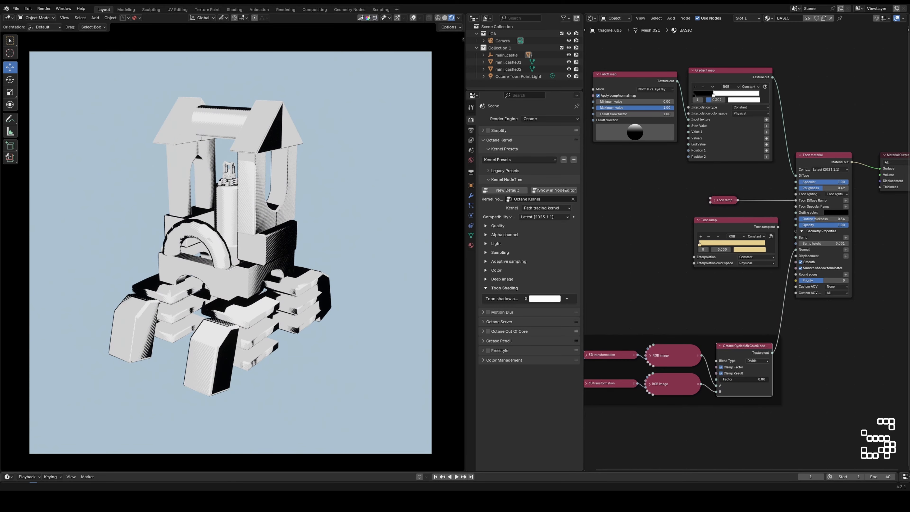
scroll(231, 278, "up", 2)
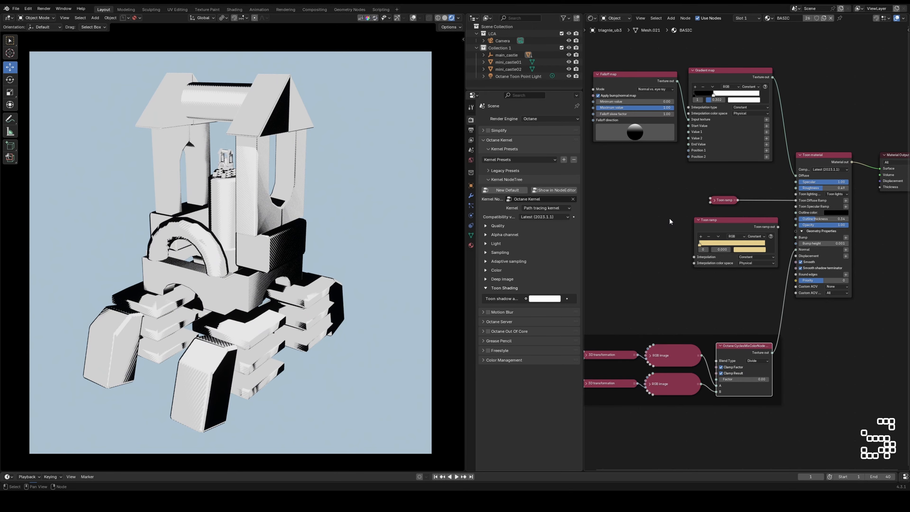
Shift the Gradient map's white stop to about 0.38 to widen the black shadow areas
middle_click_drag(703, 184, 706, 243)
left_click_drag(715, 154, 721, 160)
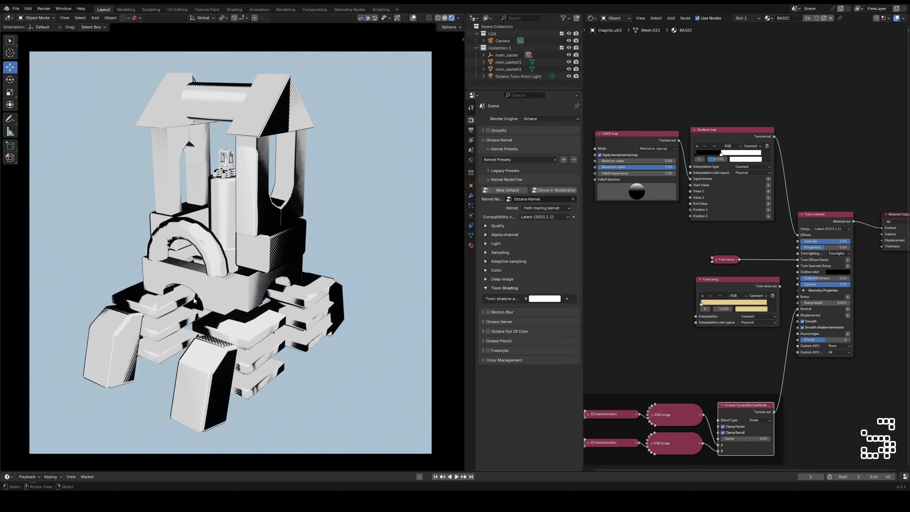
mouse_move(225, 333)
middle_mouse_down()
mouse_move(223, 320)
mouse_move(219, 346)
mouse_move(222, 317)
middle_mouse_up()
scroll(222, 316, "up", 1)
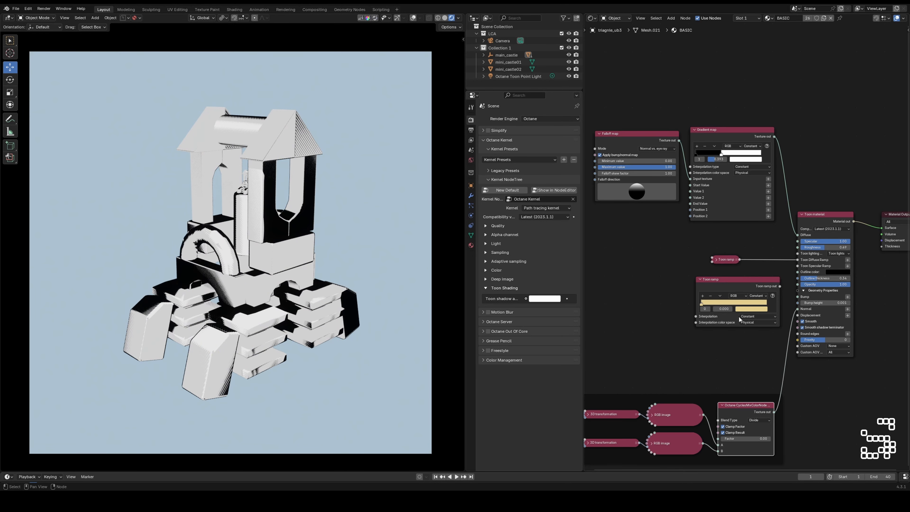
Unplug the gradient from Diffuse to compare the pink base colour with the normal texture applied, and plug it back in
left_click_drag(796, 235, 780, 231)
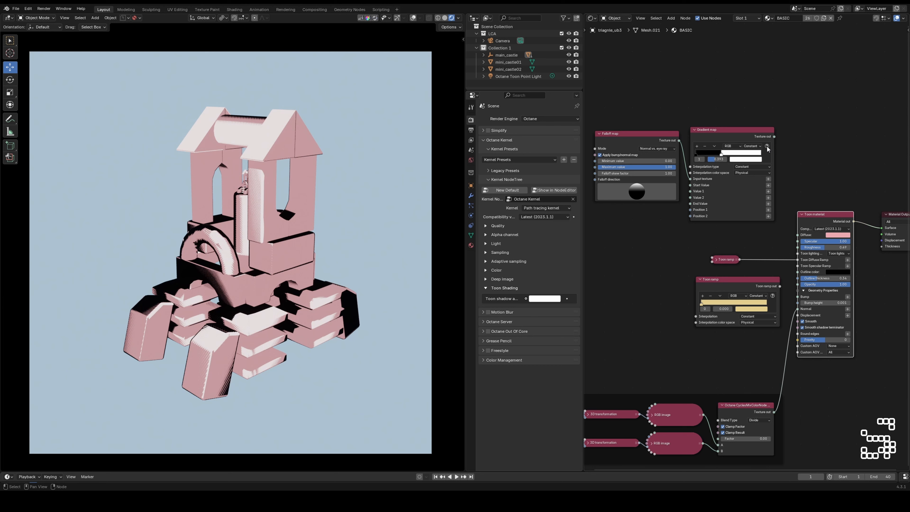
left_click_drag(774, 136, 796, 236)
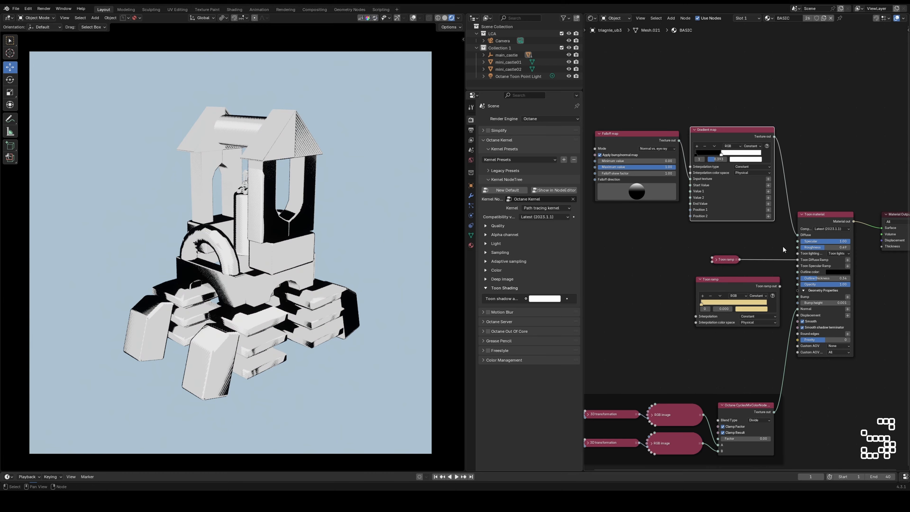
middle_click_drag(230, 331, 232, 315)
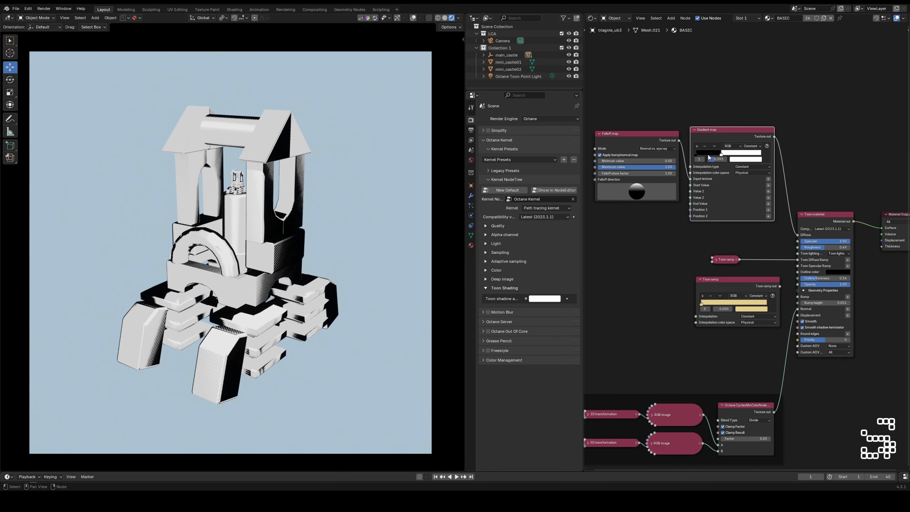
Add a stop between the Gradient map's black and white stops and make it dark grey with a value of about 0.078
left_click(697, 146)
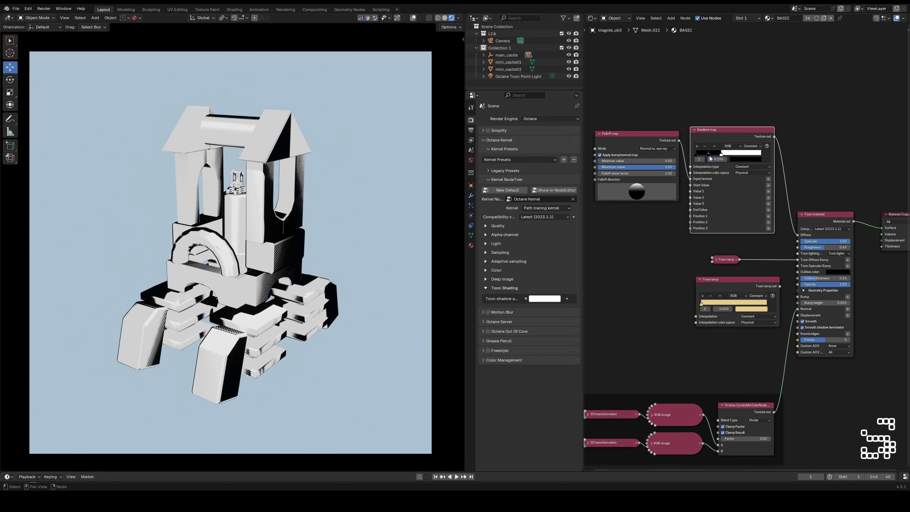
left_click(737, 160)
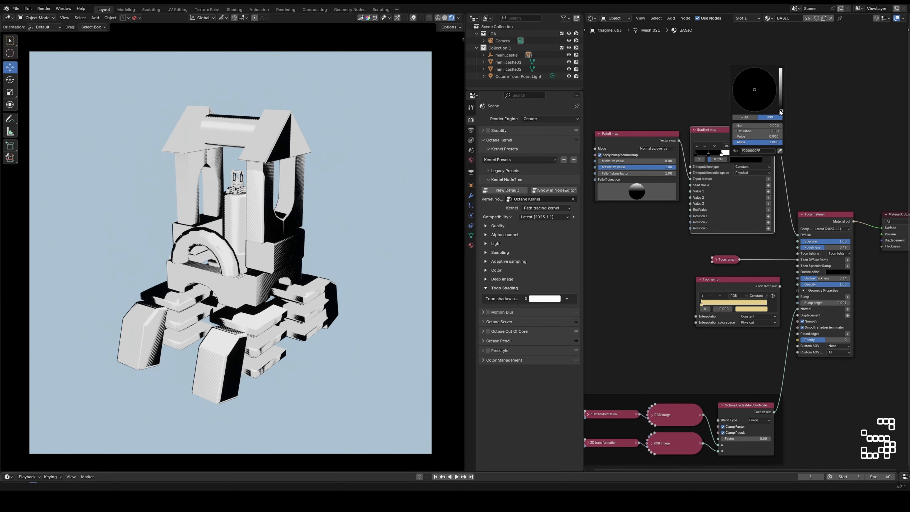
left_click_drag(780, 112, 781, 97)
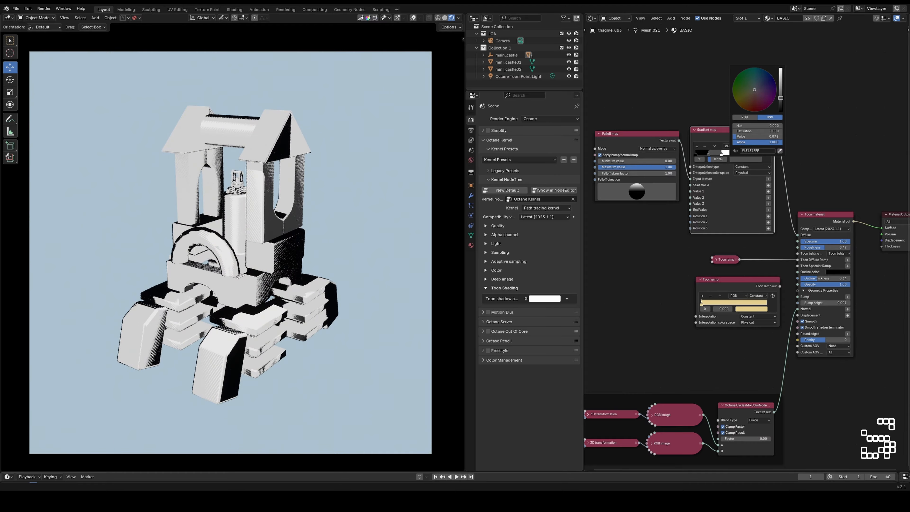
Set the kernel's Toon shadow ambient colour to black and inspect the castle's shadows
middle_click_drag(412, 195, 239, 252)
scroll(239, 251, "up", 3)
middle_click_drag(222, 260, 294, 251)
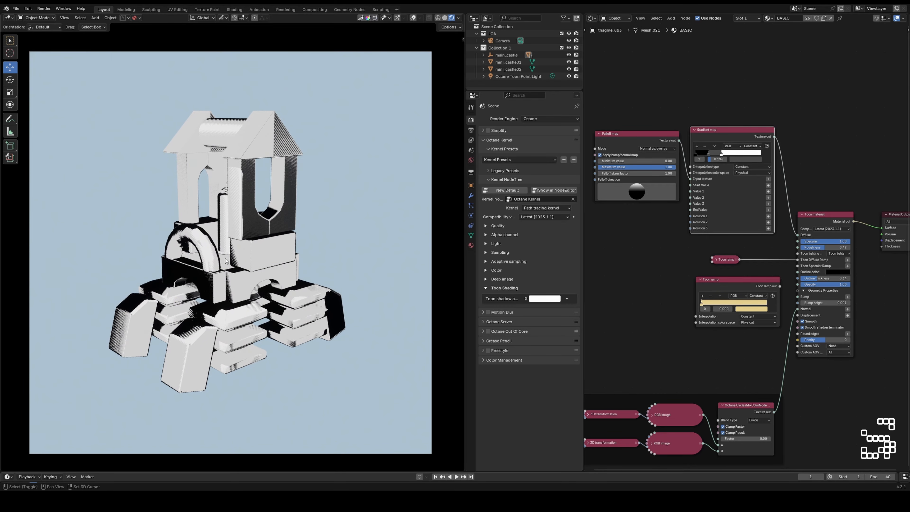
left_click(537, 298)
left_click_drag(594, 195, 593, 247)
middle_click_drag(250, 258, 272, 265)
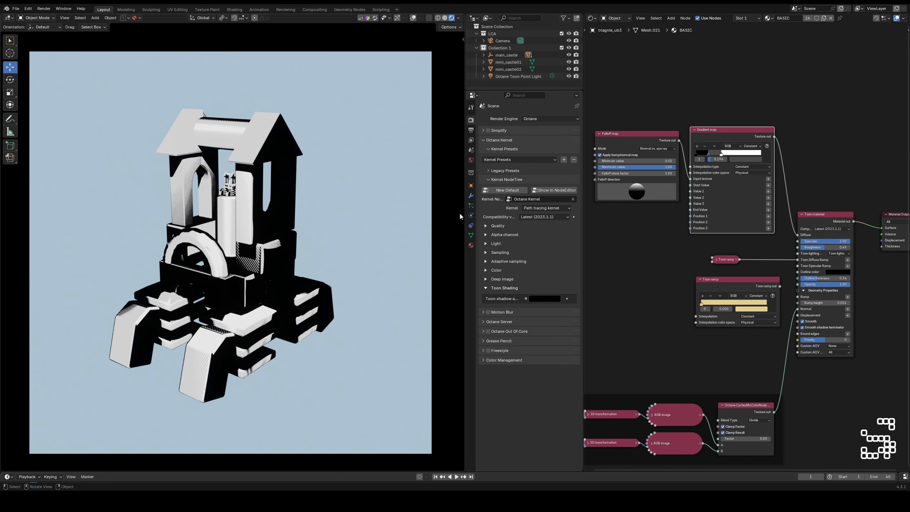
Set the world's visible environment texture colour to black
left_click(471, 160)
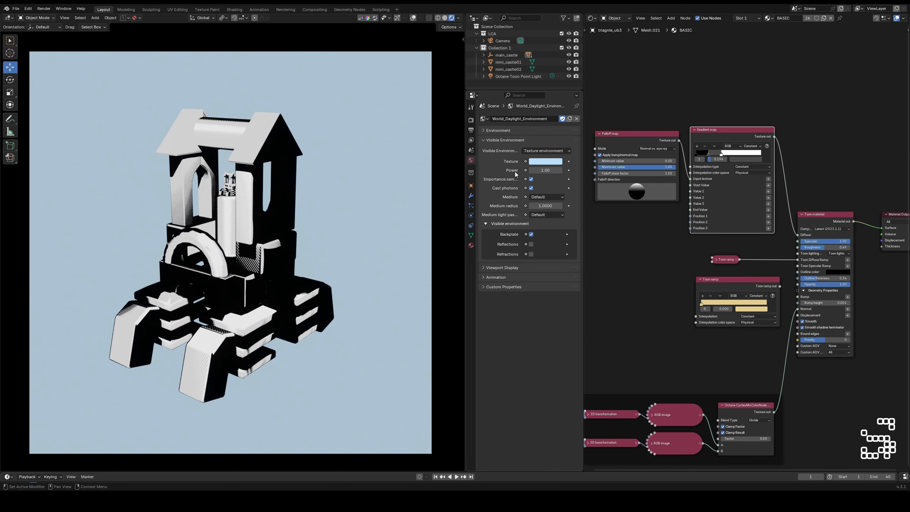
left_click(552, 162)
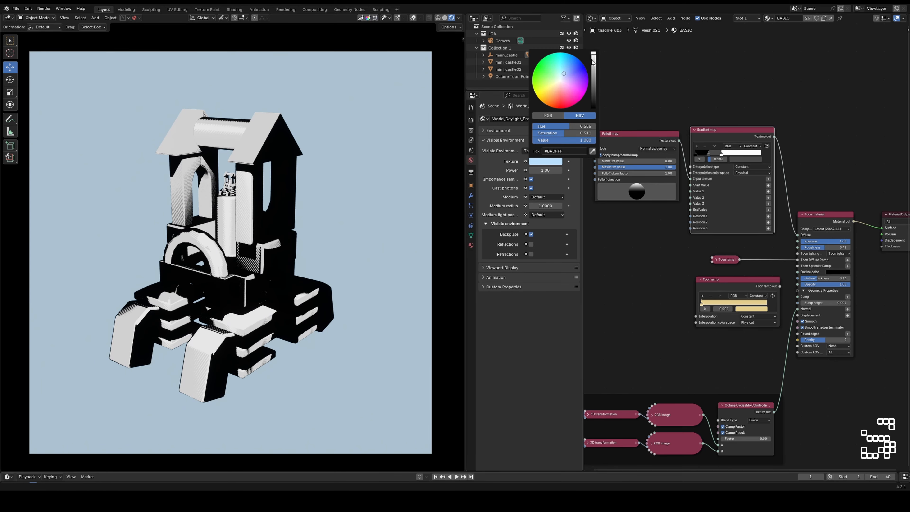
left_click_drag(593, 62, 594, 108)
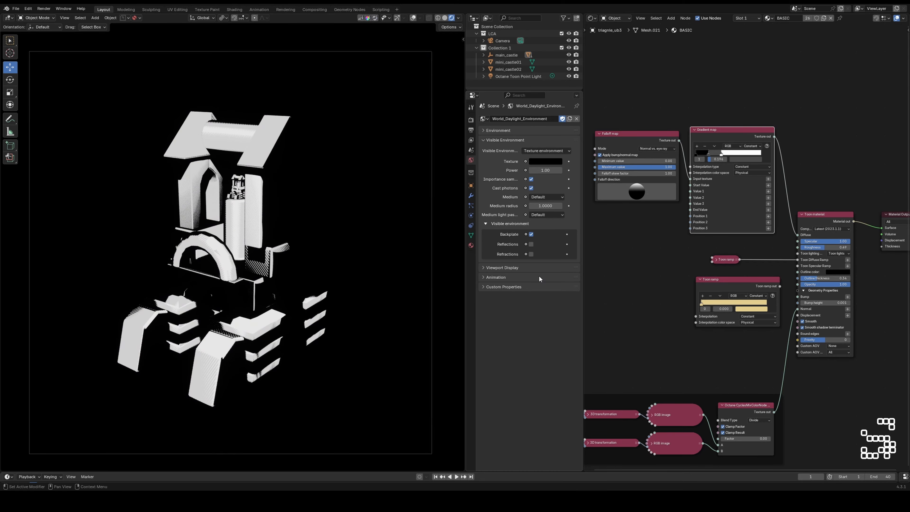
Shift the Gradient map's white stop towards the white end and set the kernel's Toon shadow ambient colour to grey
mouse_move(721, 153)
left_mouse_down()
mouse_move(736, 155)
mouse_move(709, 154)
left_mouse_up()
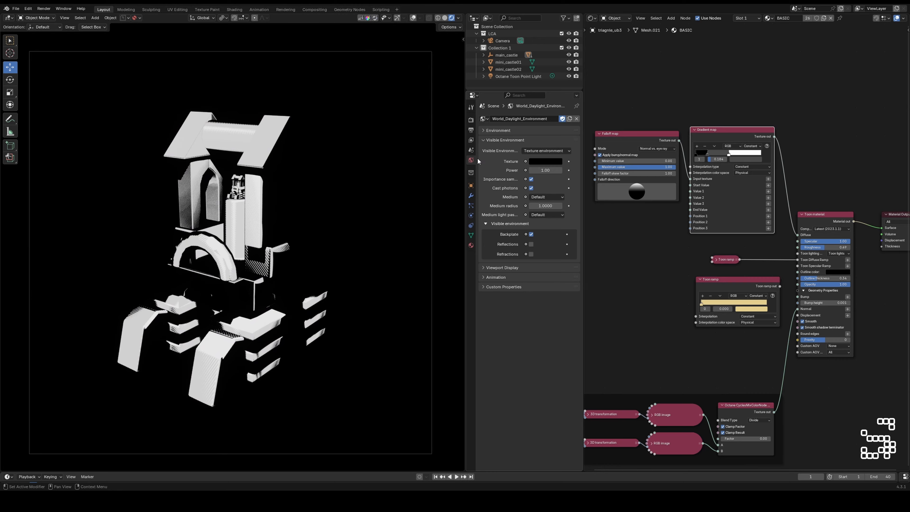
left_click(472, 121)
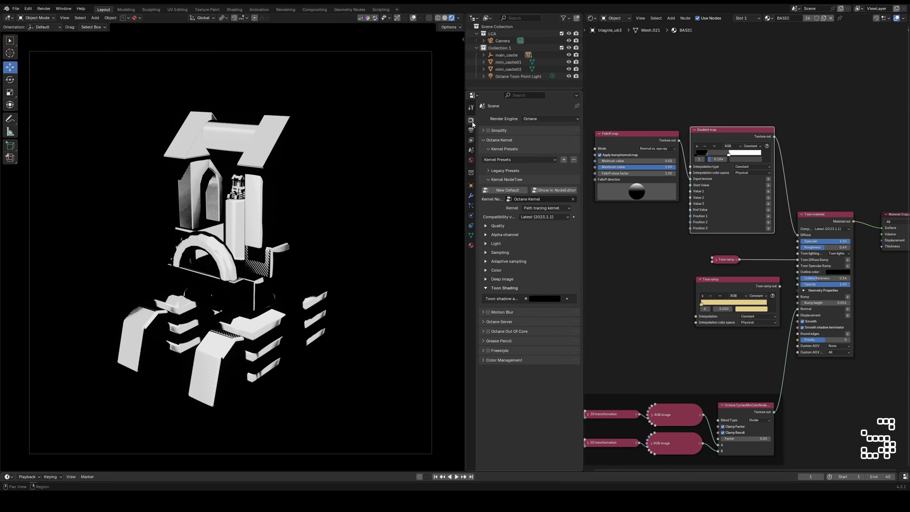
left_click(536, 299)
left_click_drag(598, 247, 596, 221)
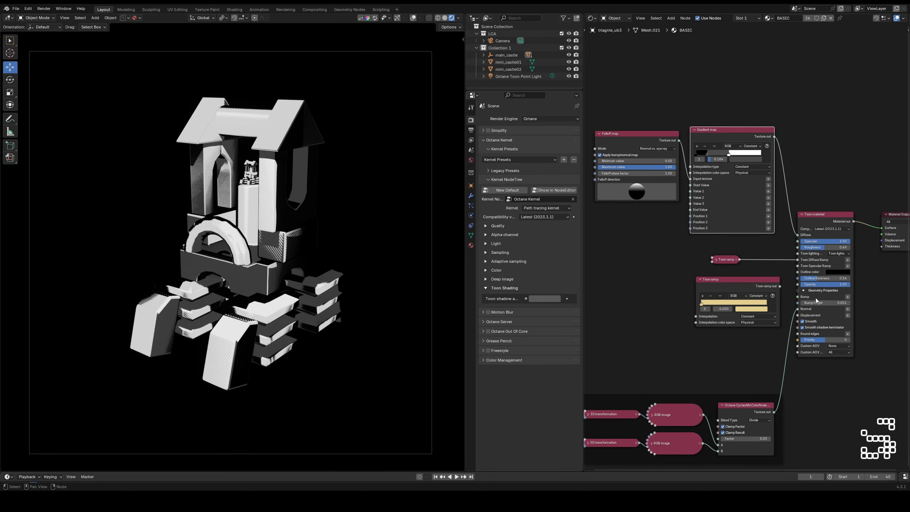
Connect the unused Toon ramp to the Toon material's Specular Ramp input and recolour it red
left_click_drag(780, 285, 758, 261)
left_click(750, 310)
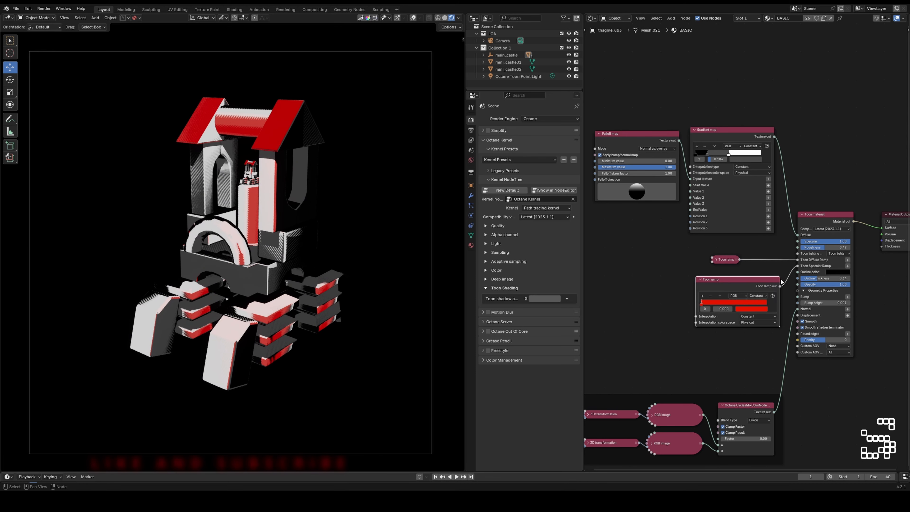
Move the Gradient map's white stop slightly further to widen the dark grey band and check the castle
scroll(781, 282, "down", 2)
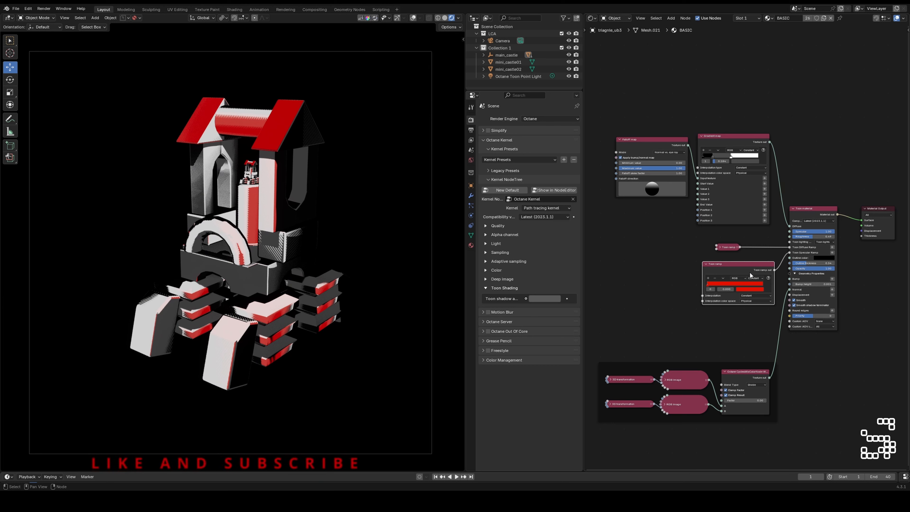
mouse_move(731, 158)
left_mouse_down()
mouse_move(720, 159)
mouse_move(745, 162)
mouse_move(735, 164)
left_mouse_up()
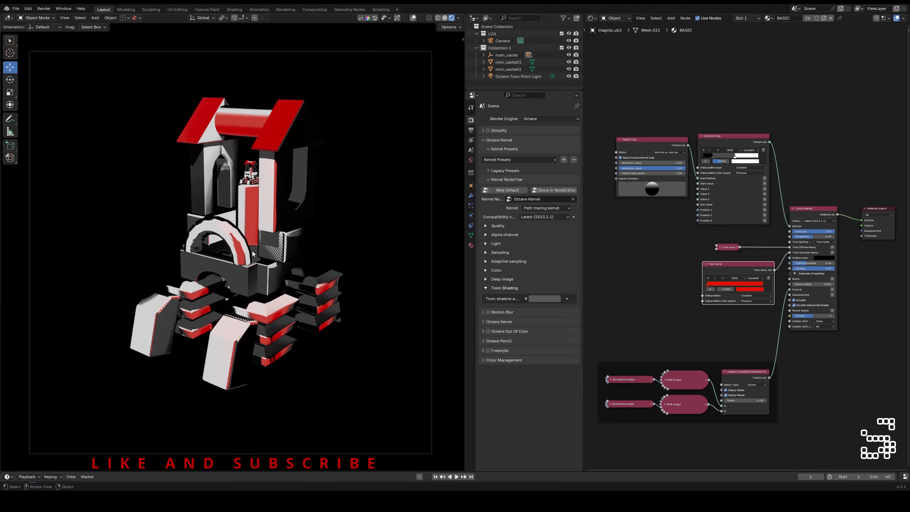
mouse_move(290, 254)
middle_mouse_down()
mouse_move(352, 241)
mouse_move(303, 244)
middle_mouse_up()
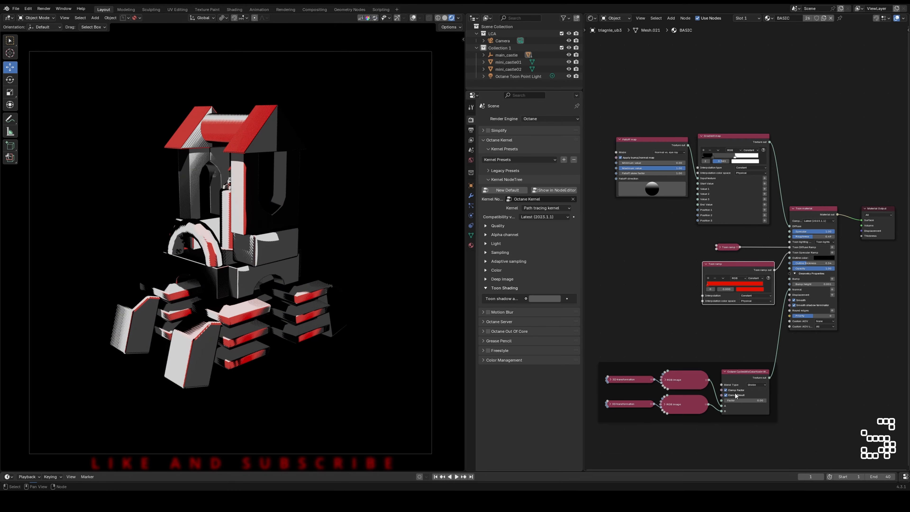
Raise the Divide mix colour node's Factor to about 0.9 and inspect the hatching on the castle
left_click_drag(736, 400, 762, 400)
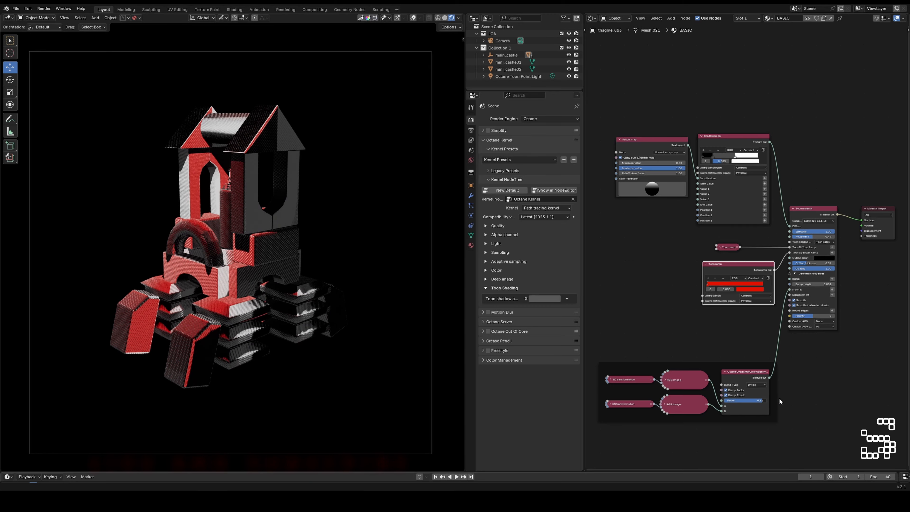
middle_click_drag(356, 329, 288, 326)
scroll(325, 321, "up", 5)
scroll(280, 324, "down", 3)
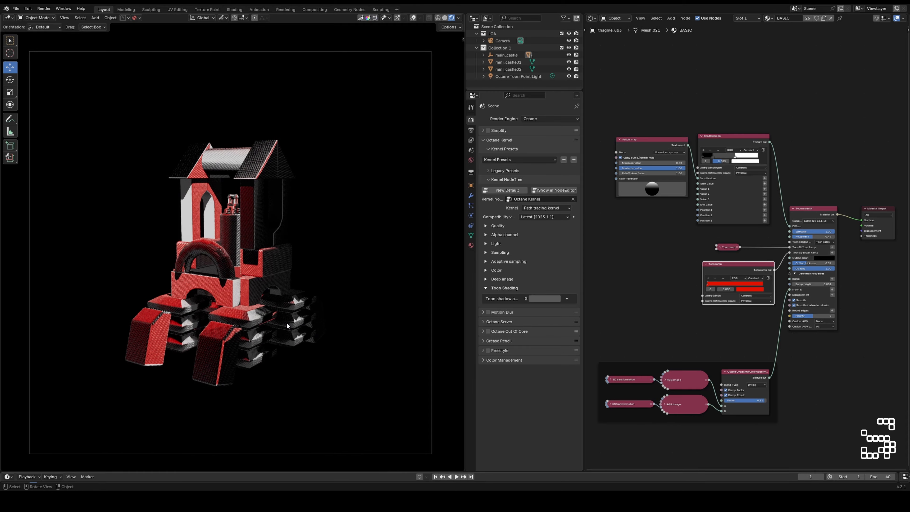
scroll(287, 326, "up", 1)
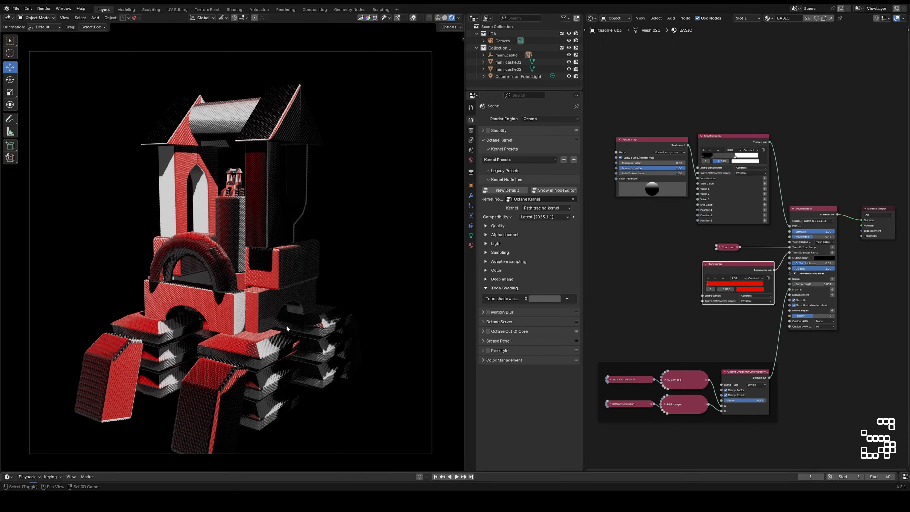
middle_click_drag(289, 327, 290, 328)
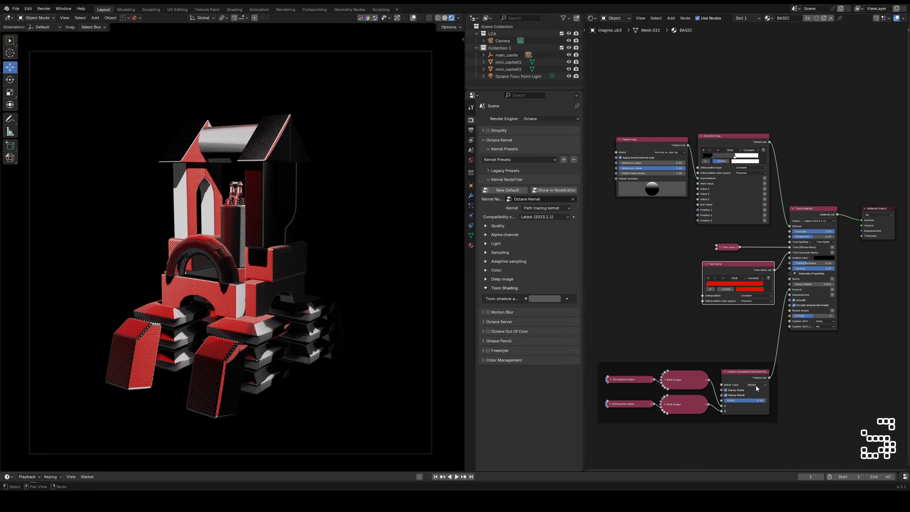
Cycle the mix colour node through other blend types to compare the hatching, and return it to Divide
scroll(757, 388, "up", 2, "ctrl")
scroll(757, 388, "up", 4, "ctrl")
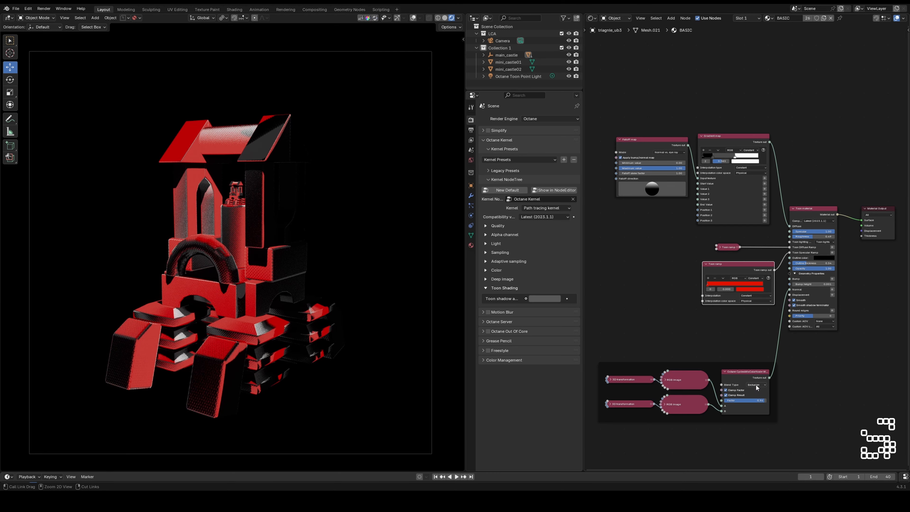
scroll(757, 387, "up", 2, "ctrl")
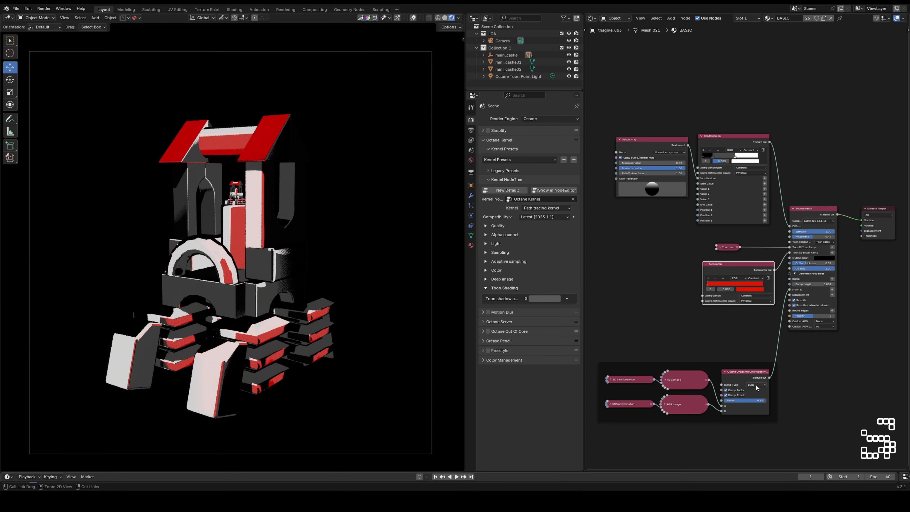
scroll(757, 388, "up", 3, "ctrl")
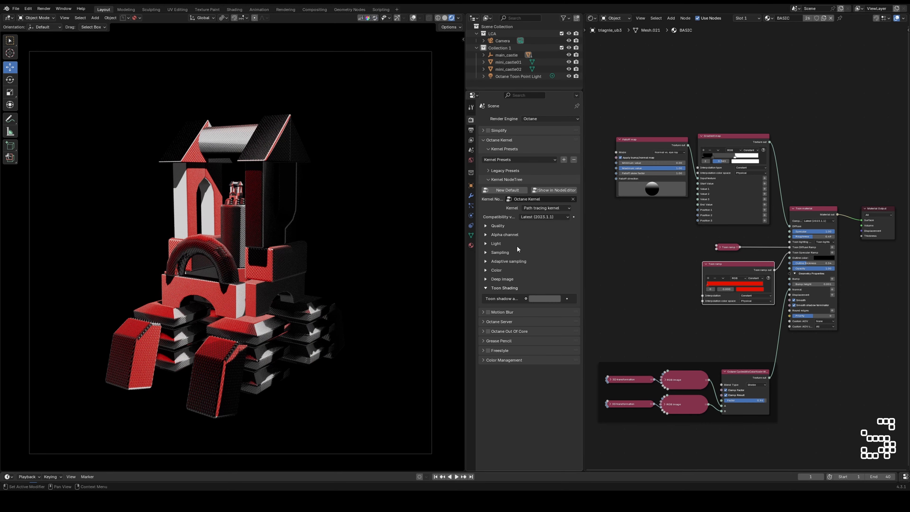
Move the Octane Toon Point Light by about -0.09 m in X, 0.13 m in Y and -0.03 m in Z
left_click(506, 77)
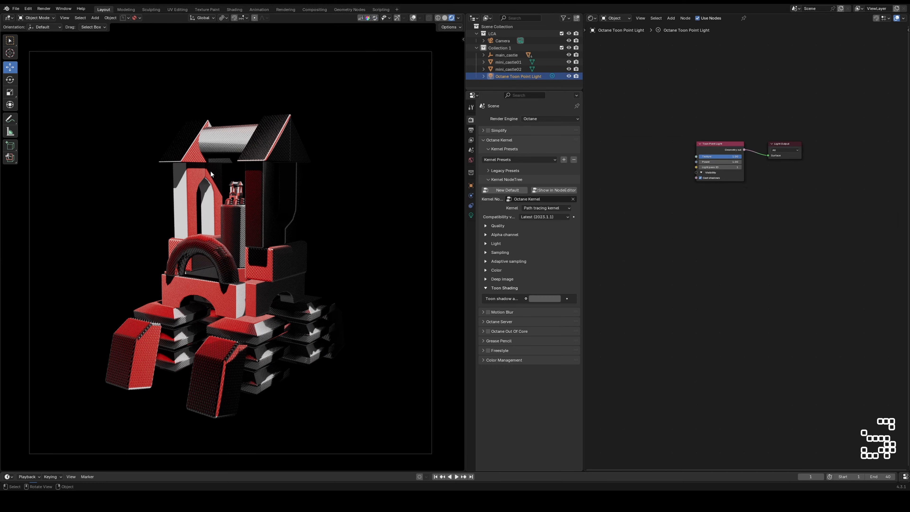
key("g")
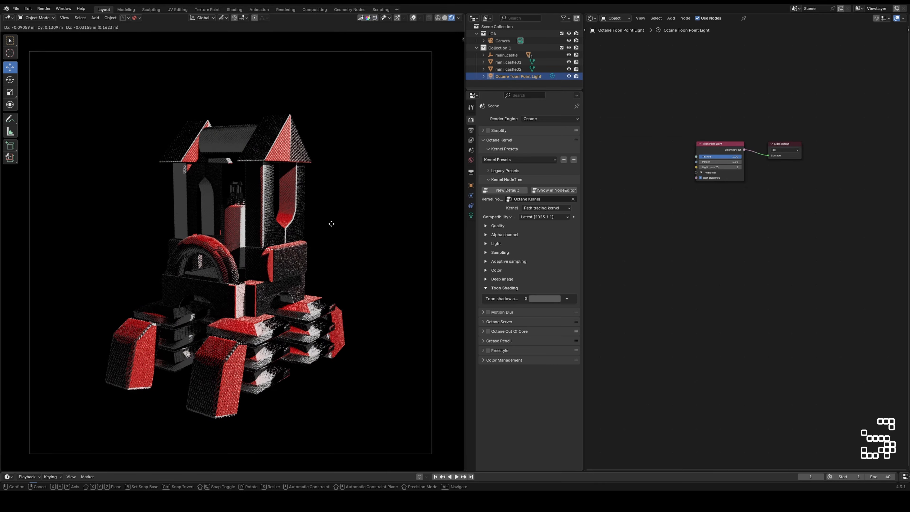
left_click(331, 224)
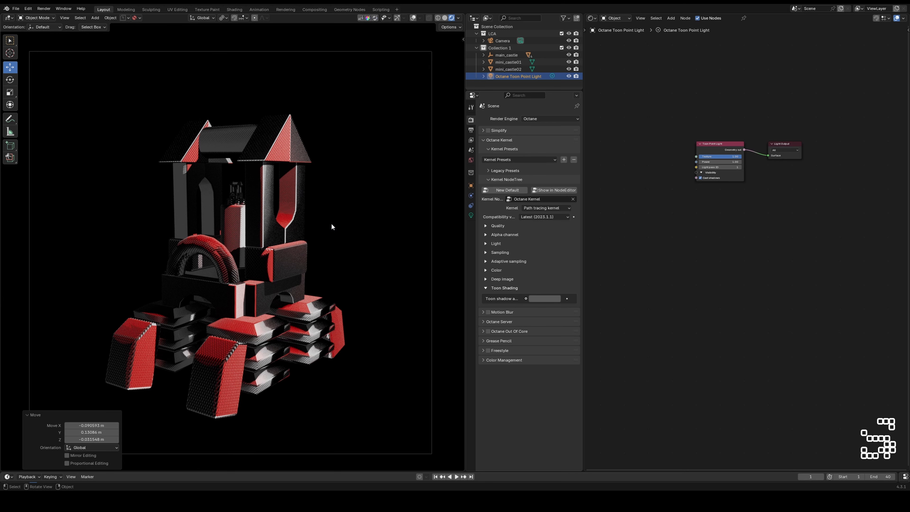
Turn off Cast shadows on the Toon point light to compare the shading, and turn it back on
left_click(700, 177)
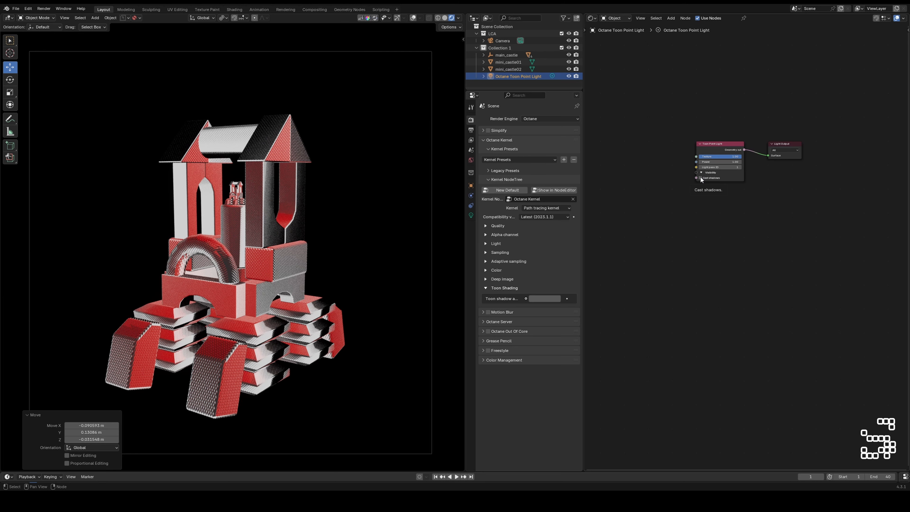
left_click(701, 178)
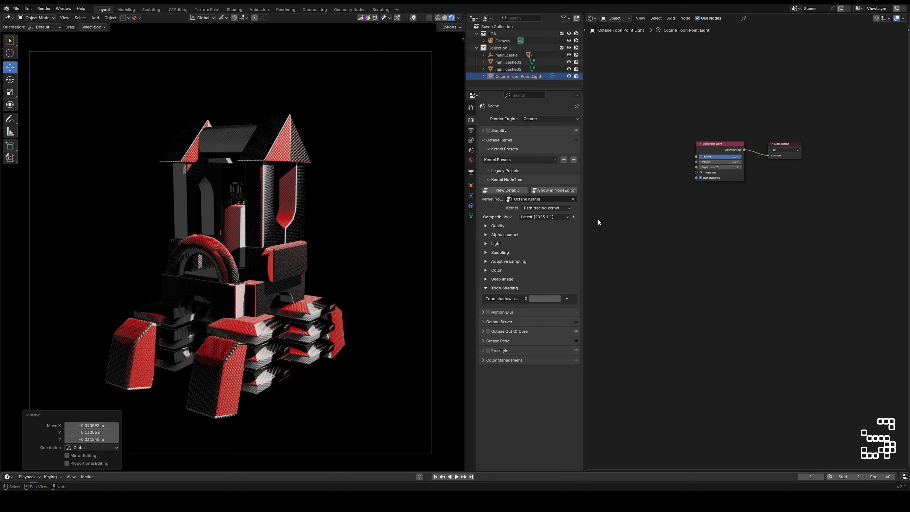
Select the rectangular block beneath the tower with the U-shaped opening to bring back the BASIC material's nodes
middle_click_drag(337, 256, 287, 253)
scroll(316, 251, "up", 1)
scroll(275, 256, "down", 2)
scroll(278, 260, "up", 1)
scroll(302, 246, "up", 2)
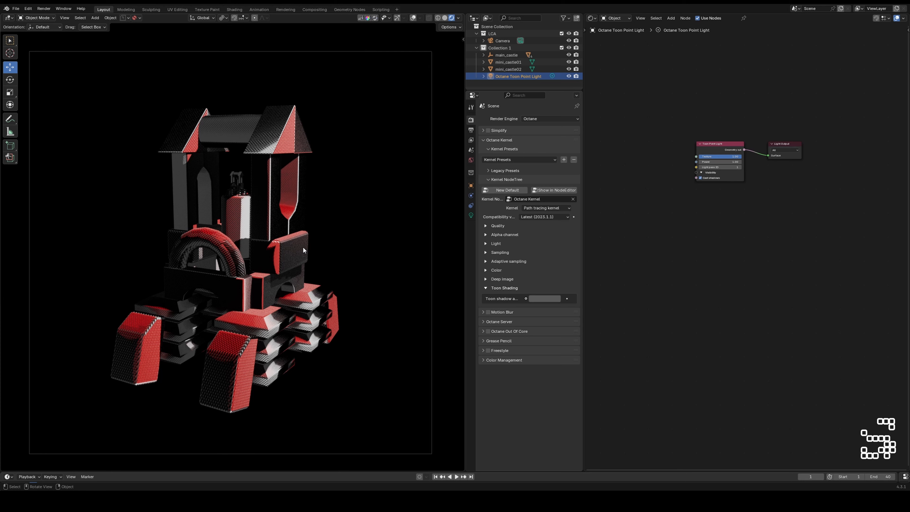
left_click(300, 251)
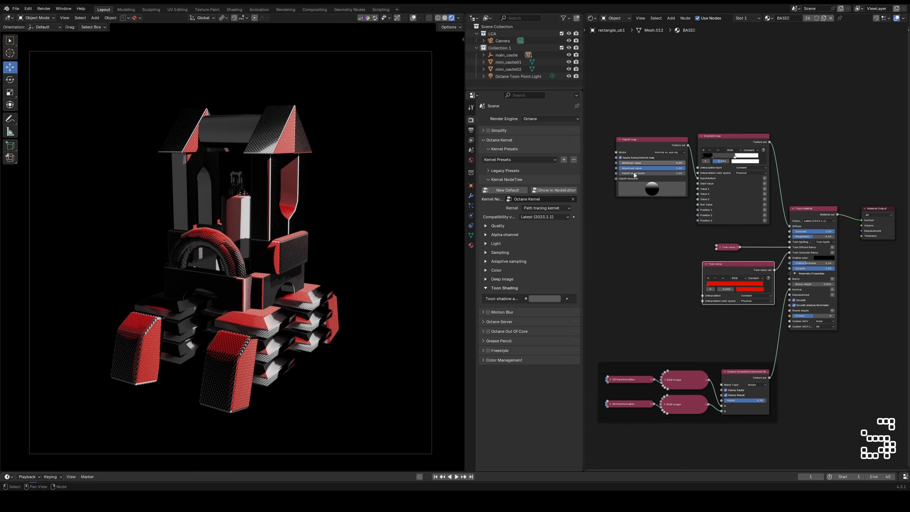